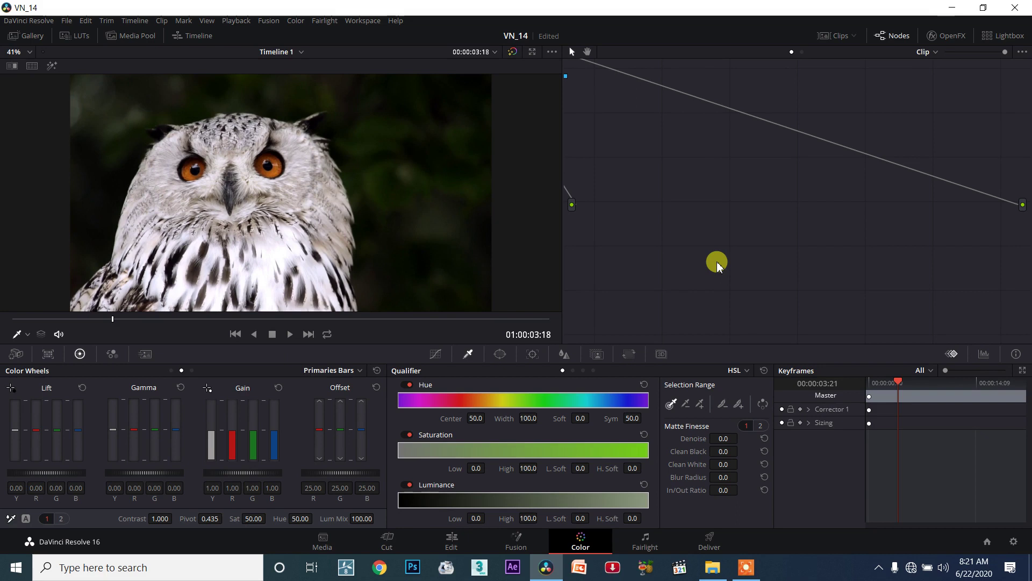
Step: Switch the qualifier mode from HSL to LUM so only luminance drives the key
left_click(745, 371)
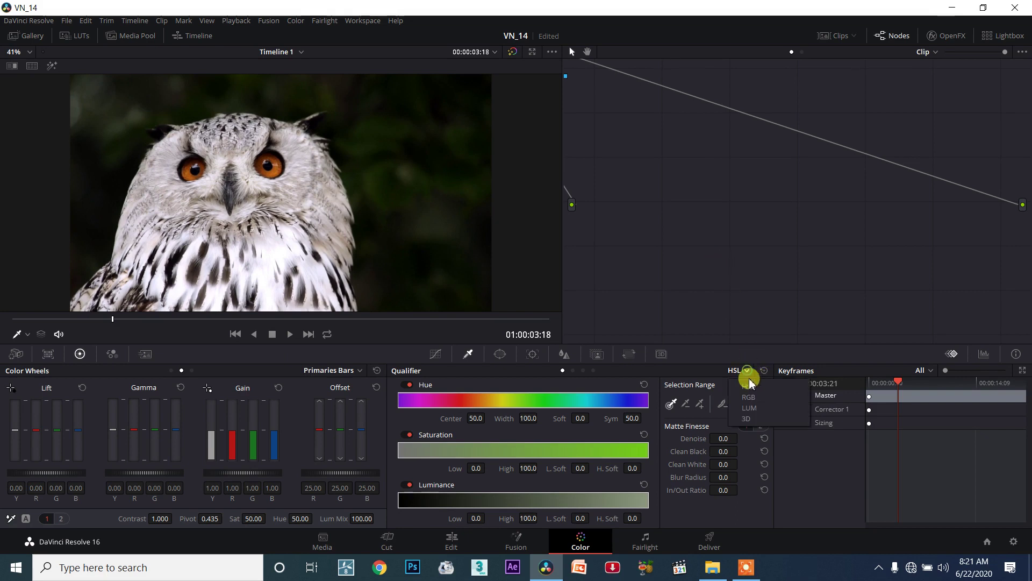
left_click(756, 409)
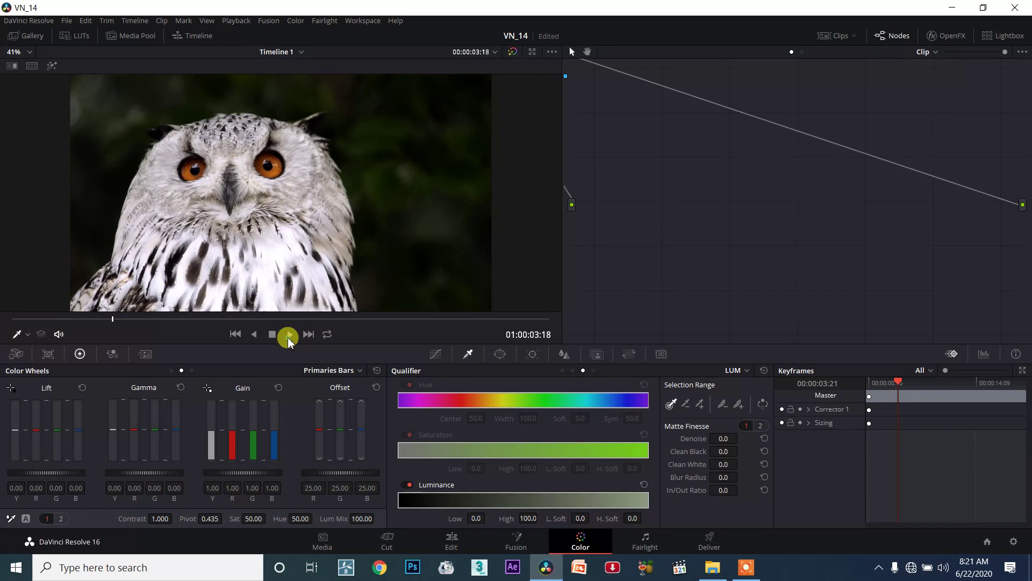
Step: Play through the owl clip, then pause at 01:00:05:23 where the owl faces forward
left_click(290, 334)
left_click(271, 334)
left_click_drag(156, 319, 8, 319)
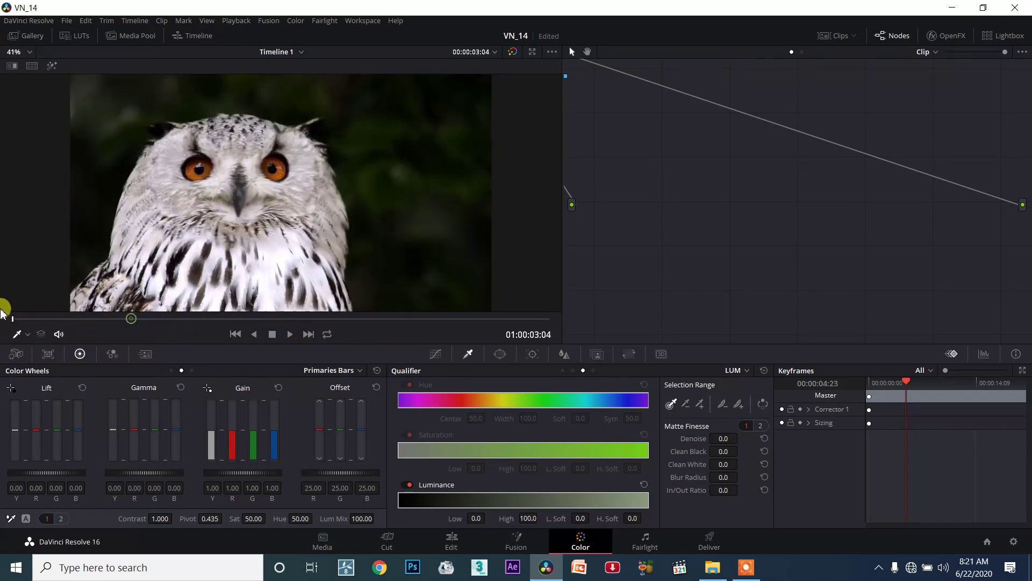
left_click(290, 334)
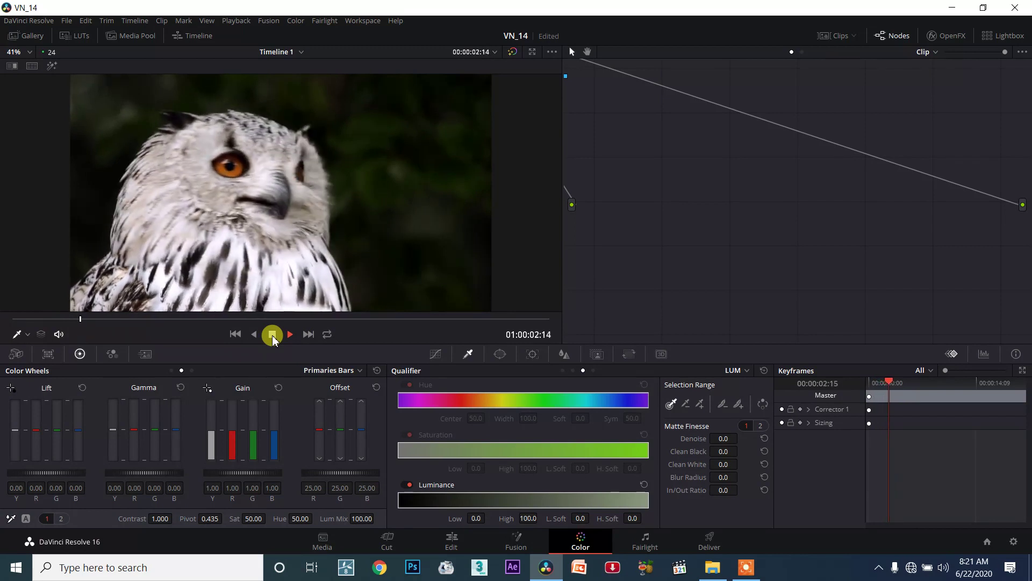
left_click(272, 334)
left_click_drag(105, 321, 18, 318)
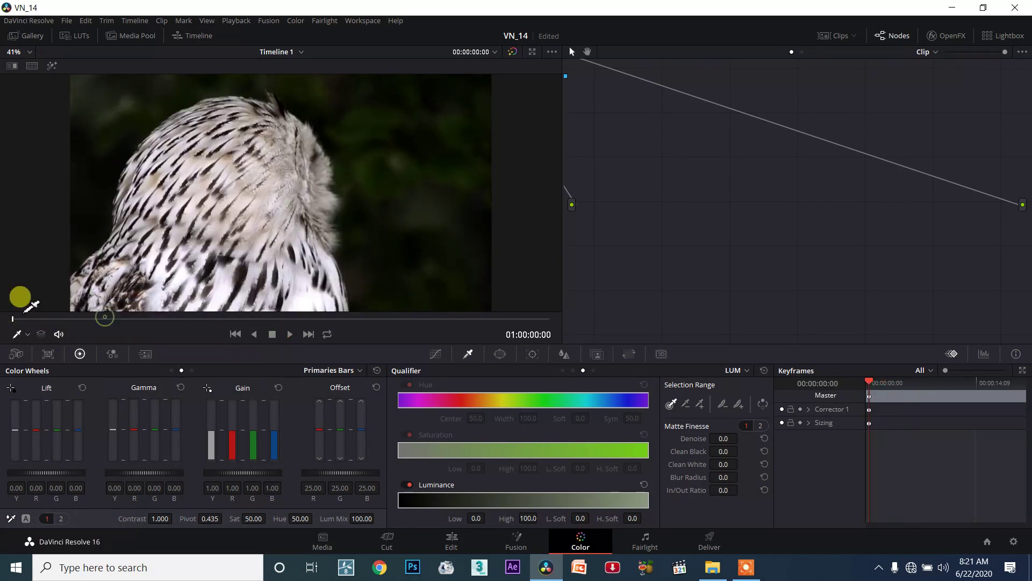
mouse_move(131, 323)
left_mouse_down()
mouse_move(189, 323)
mouse_move(171, 318)
left_mouse_up()
left_click(295, 248)
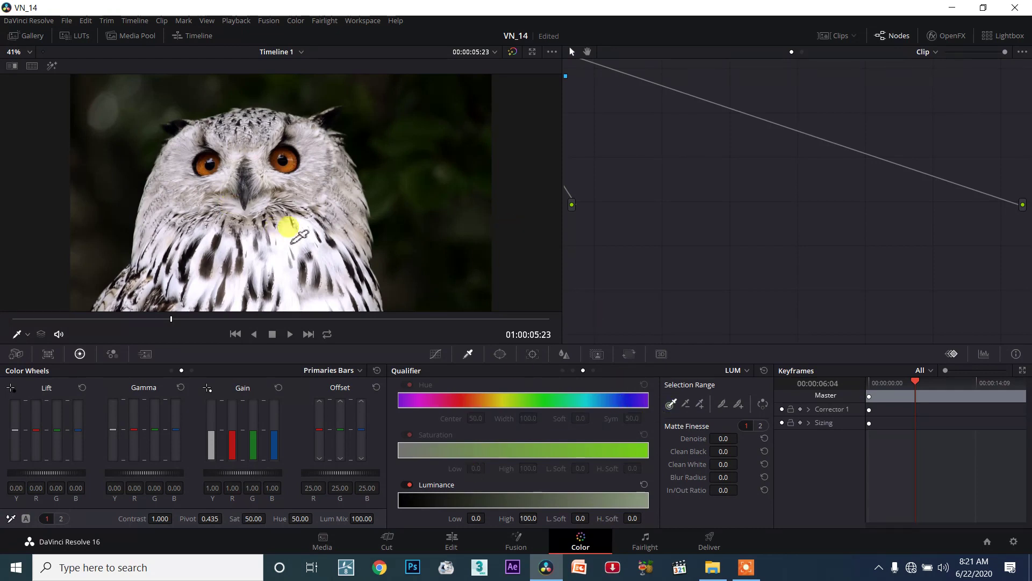
Step: Sample the white feathers, raise Luminance Low for a 73.7–80.1 key, and show the matte
left_click_drag(285, 223, 289, 229)
left_click(615, 401)
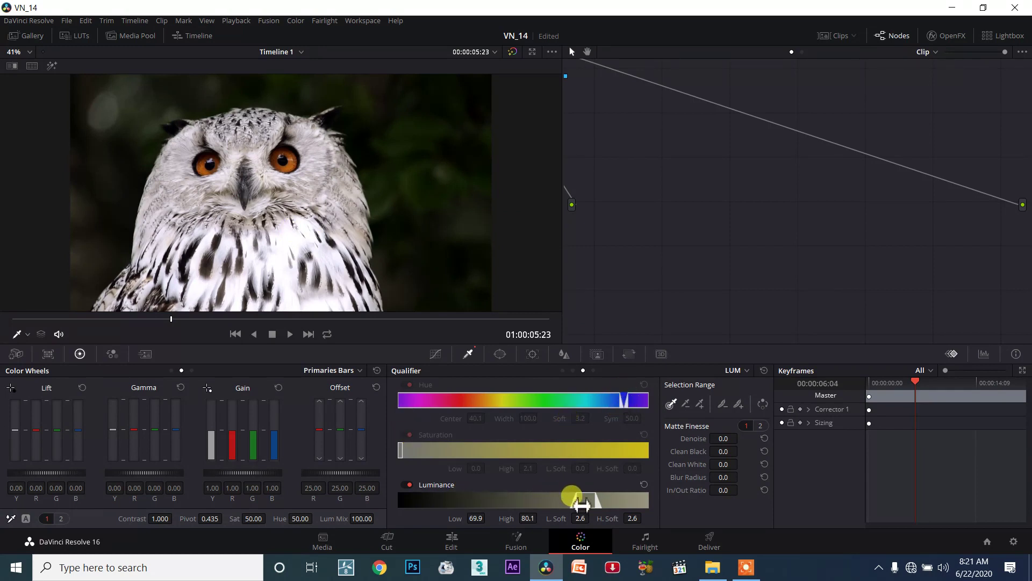
mouse_move(578, 505)
left_mouse_down()
mouse_move(527, 504)
mouse_move(598, 505)
mouse_move(590, 504)
left_mouse_up()
left_click(52, 66)
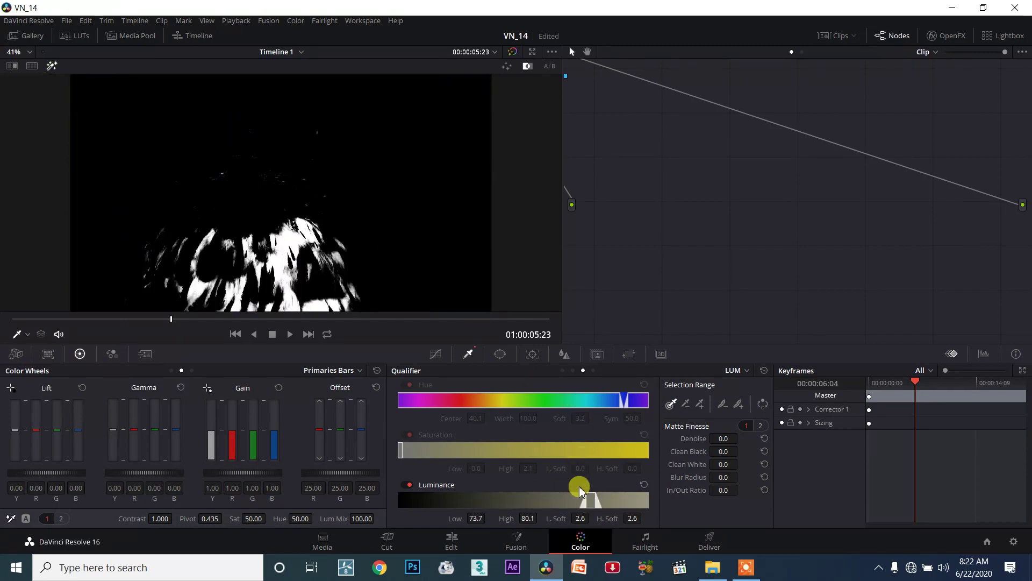
Step: Lower the luminance low limit and resample the key from another spot in the image
left_click_drag(590, 504, 587, 504)
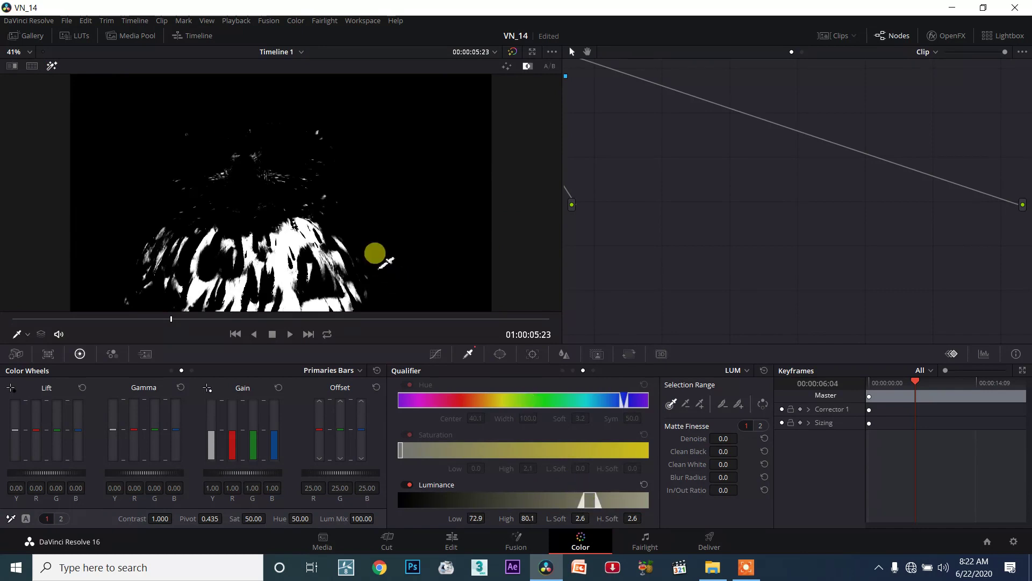
left_click(314, 263)
left_click_drag(316, 263, 319, 251)
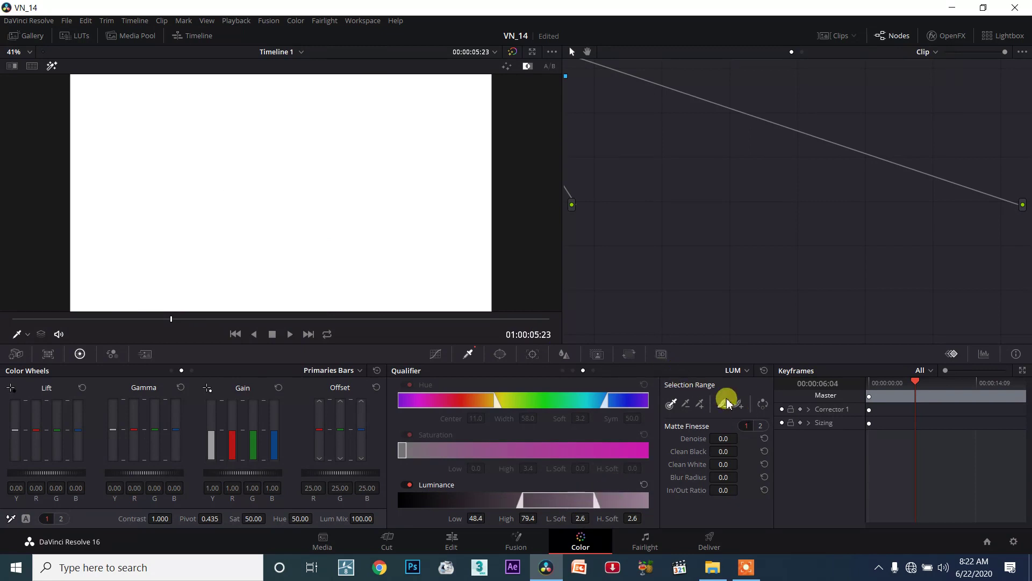
Step: Reset the qualifier, resample the chest feathers for a 69.9–80.1 key, and show the normal image
left_click(764, 372)
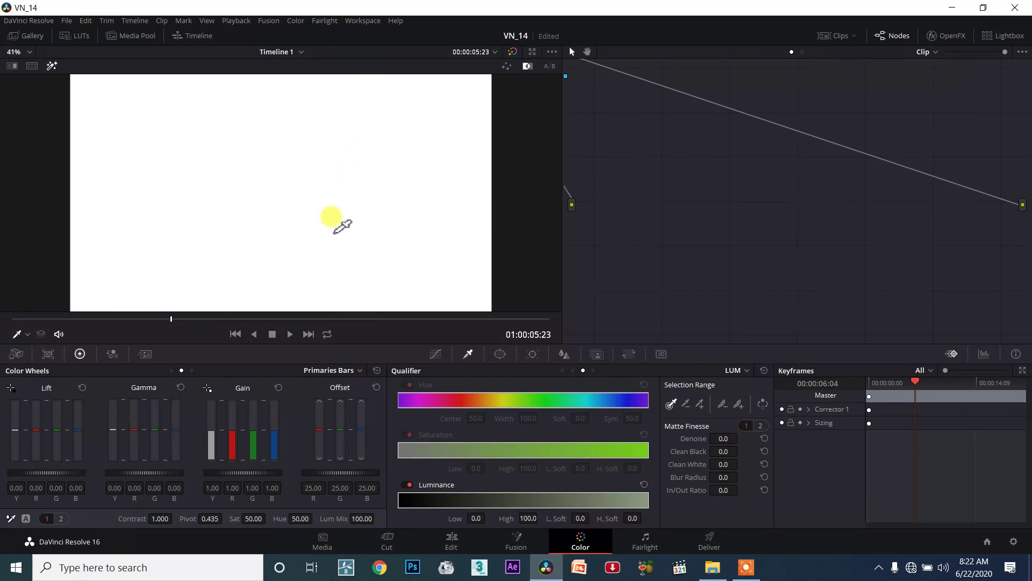
left_click(486, 409)
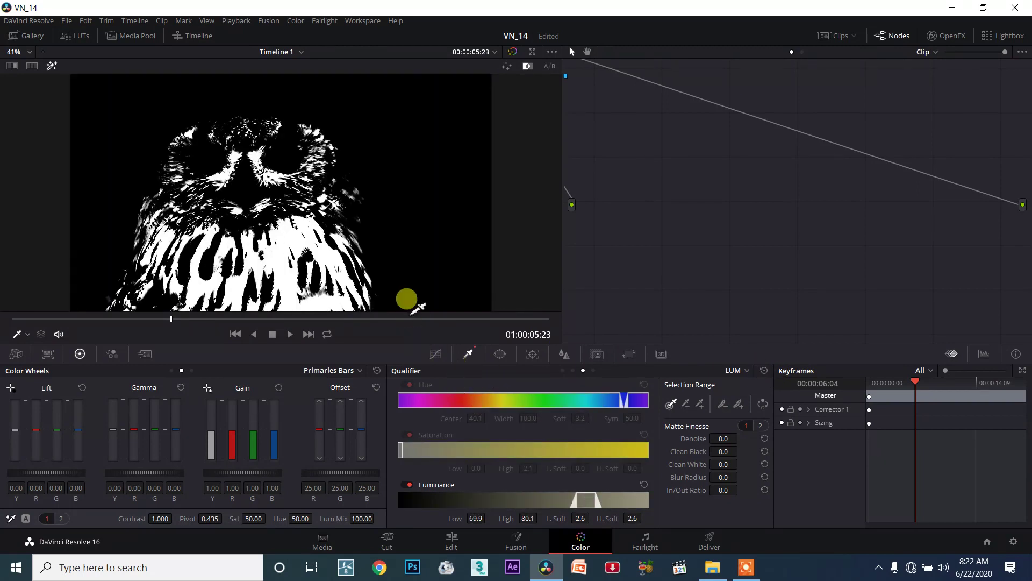
left_click(52, 66)
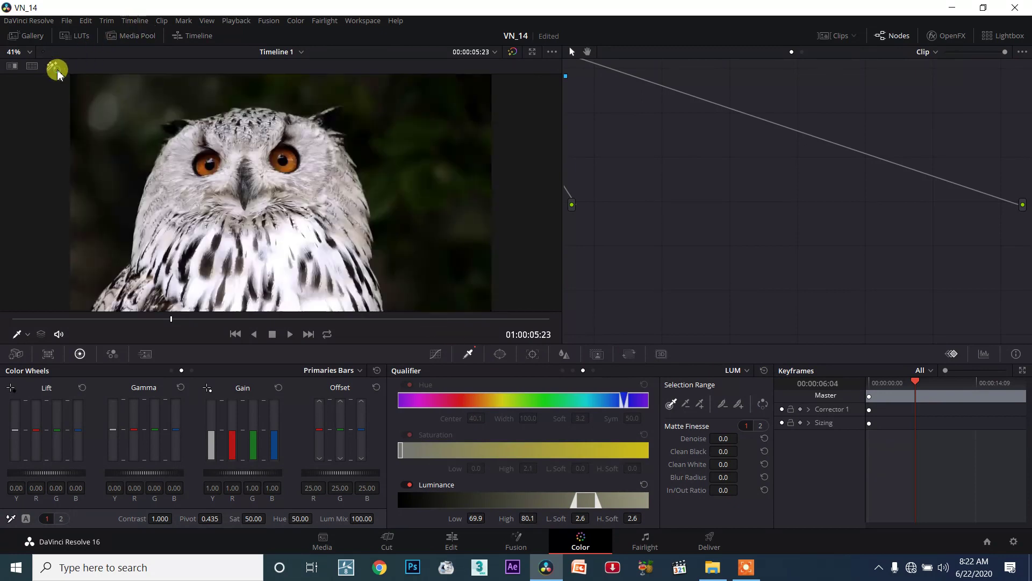
left_click(292, 228)
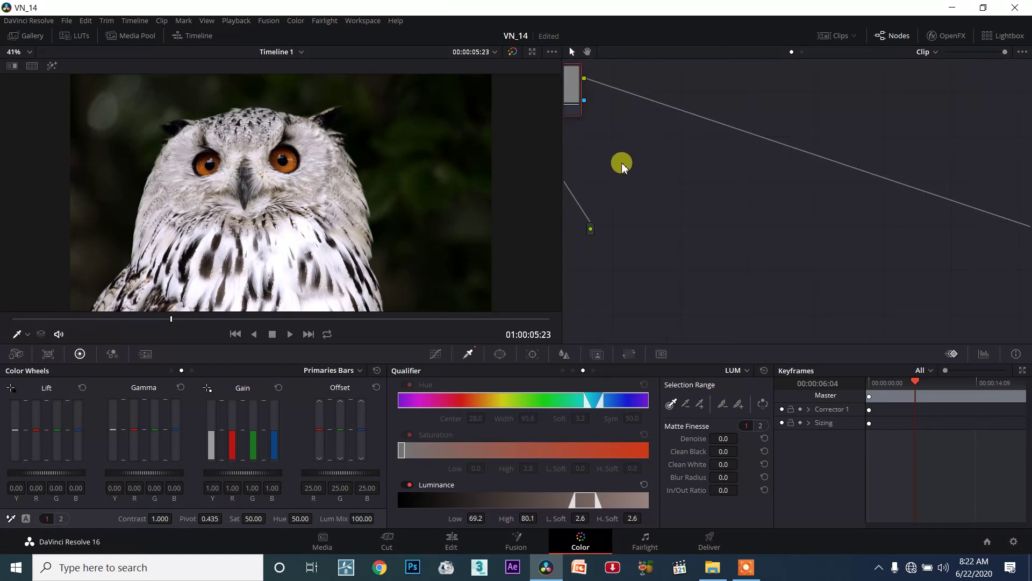
Step: Bring node 01 into view, resample the chest to key 68.6–80.1, and leave Highlight on
left_click_drag(573, 83, 688, 158)
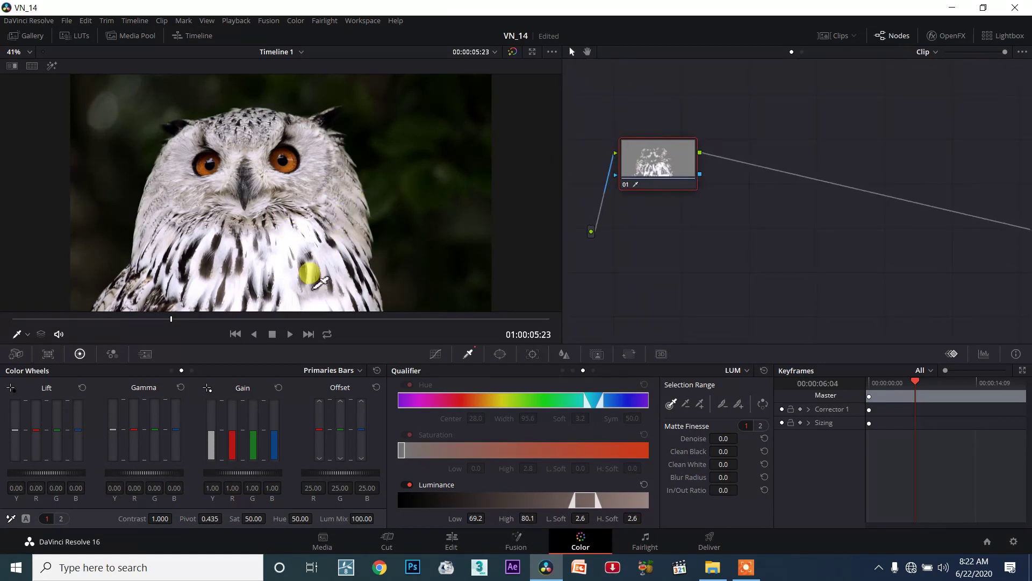
mouse_move(290, 274)
left_mouse_down()
mouse_move(326, 303)
mouse_move(351, 279)
left_mouse_up()
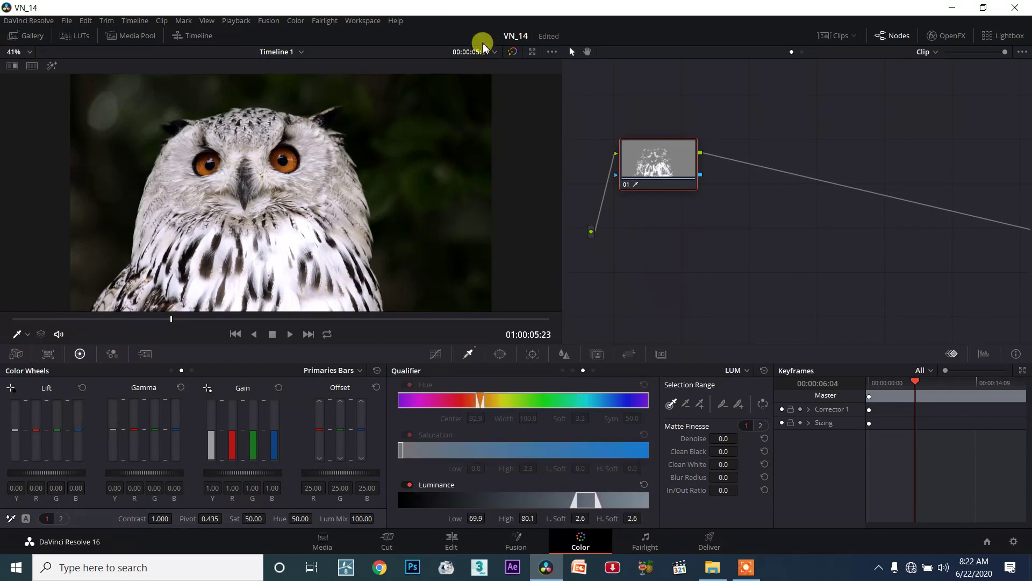
left_click(52, 65)
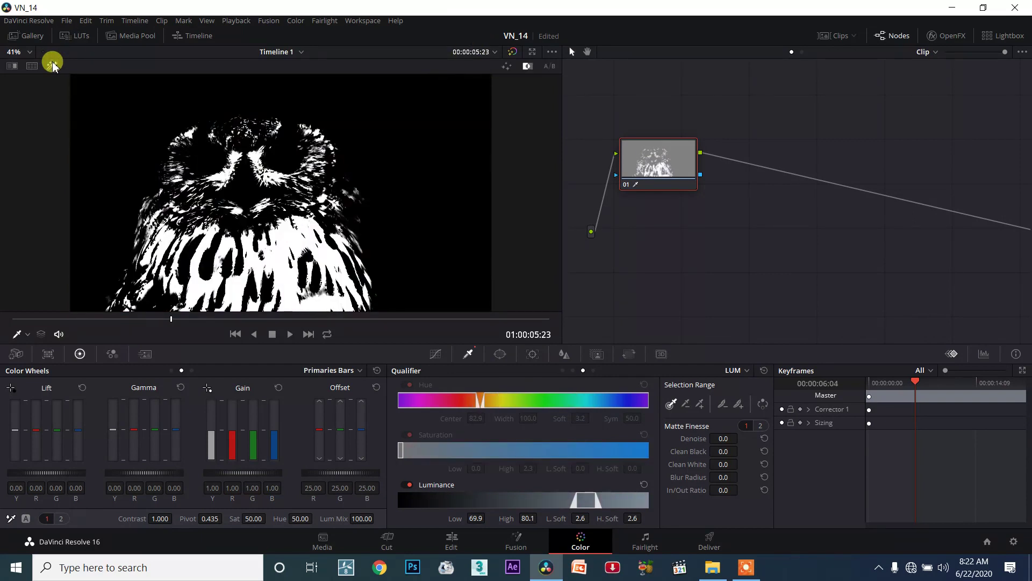
left_click(52, 65)
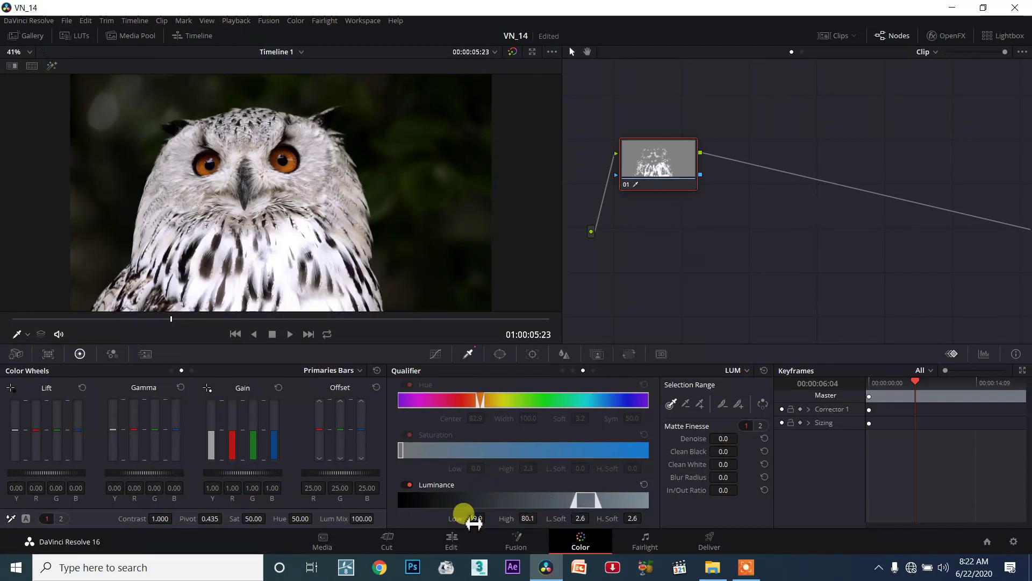
left_click(52, 65)
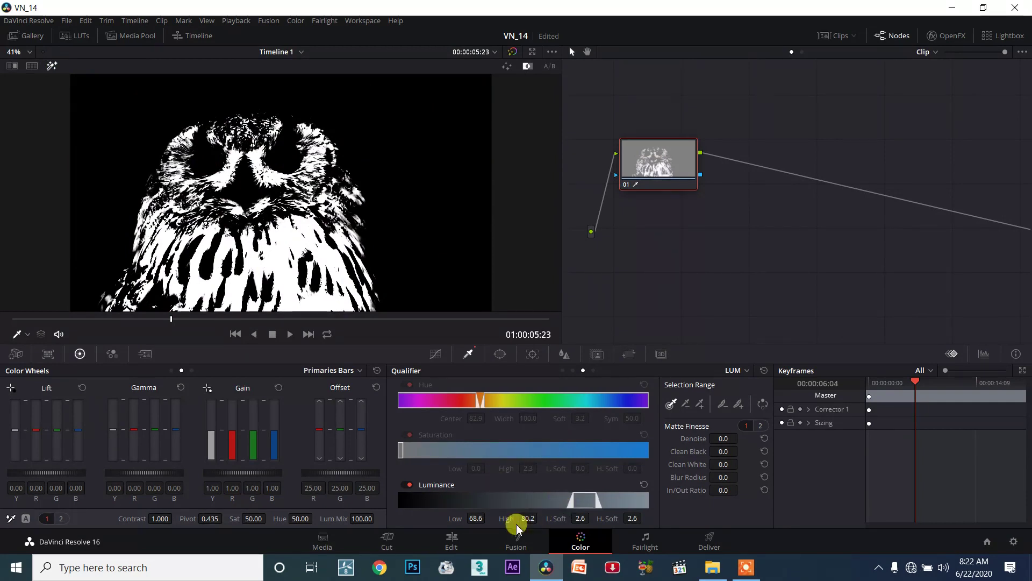
Step: Widen the key to 63.9–80.2 with low softness 6.4 and high softness 5.1, then play from the start
left_click_drag(476, 518, 489, 518)
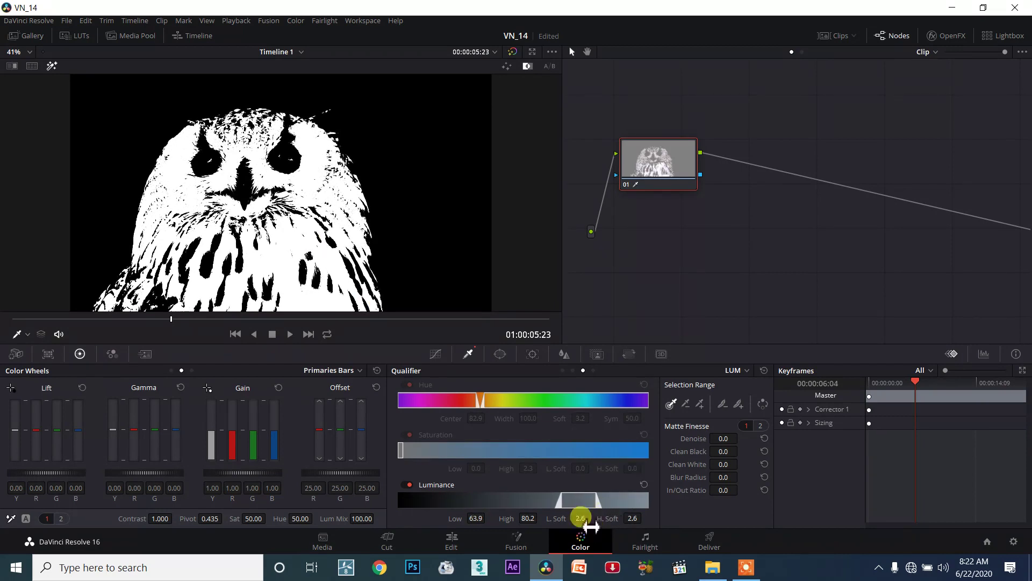
left_click_drag(592, 518, 592, 517)
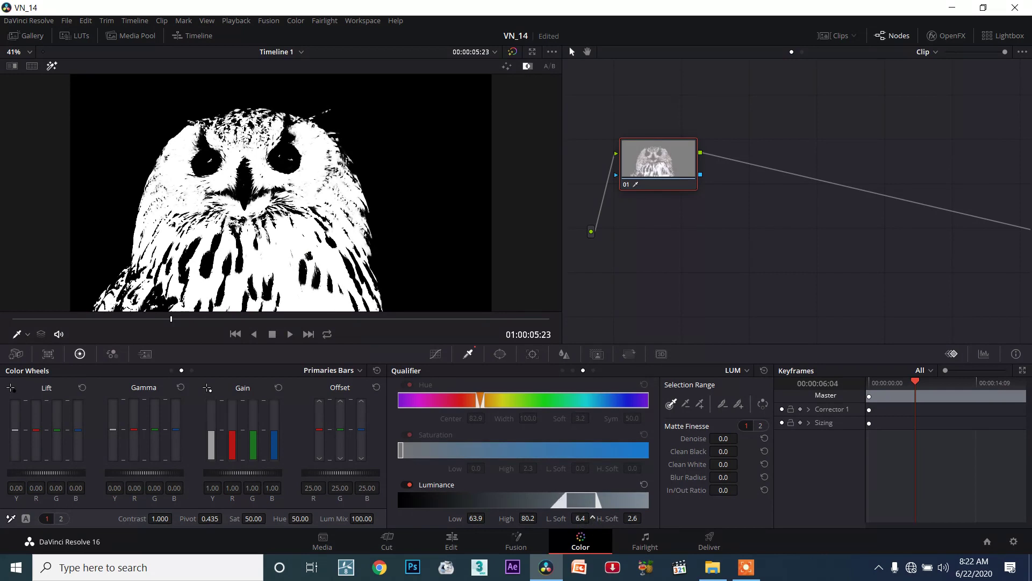
left_click_drag(605, 519, 605, 518)
left_click_drag(63, 321, 6, 321)
left_click(288, 335)
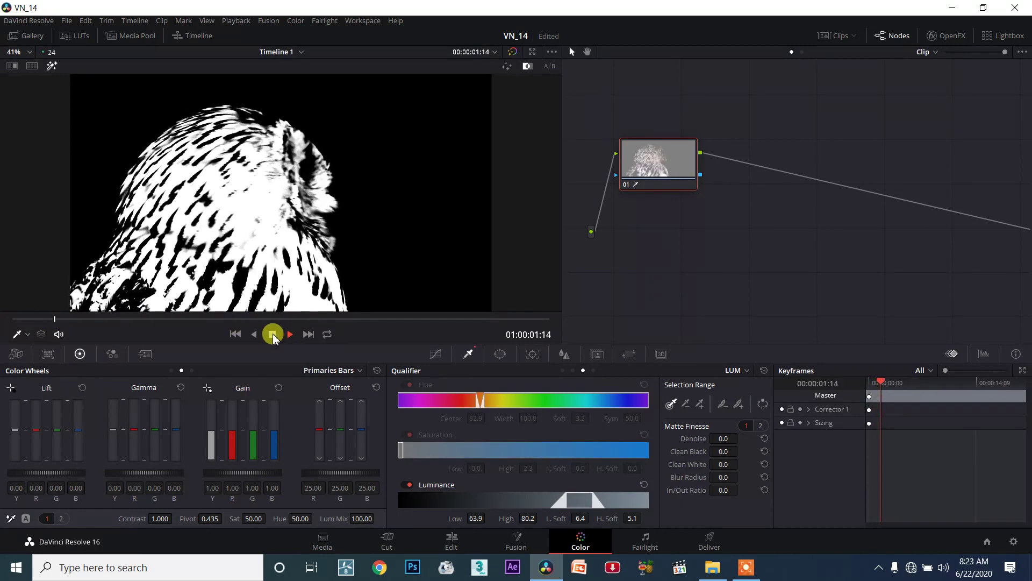
Step: Inspect the feather matte across several frames, then turn Highlight off at 01:00:04:06
left_click(272, 334)
mouse_move(70, 318)
left_mouse_down()
mouse_move(51, 320)
mouse_move(128, 319)
left_mouse_up()
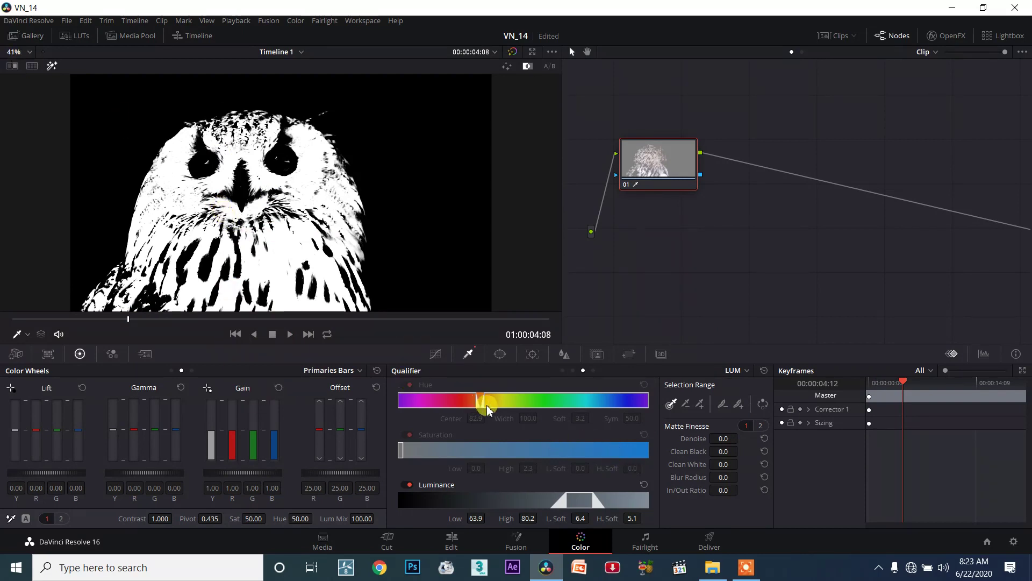
left_click(285, 319)
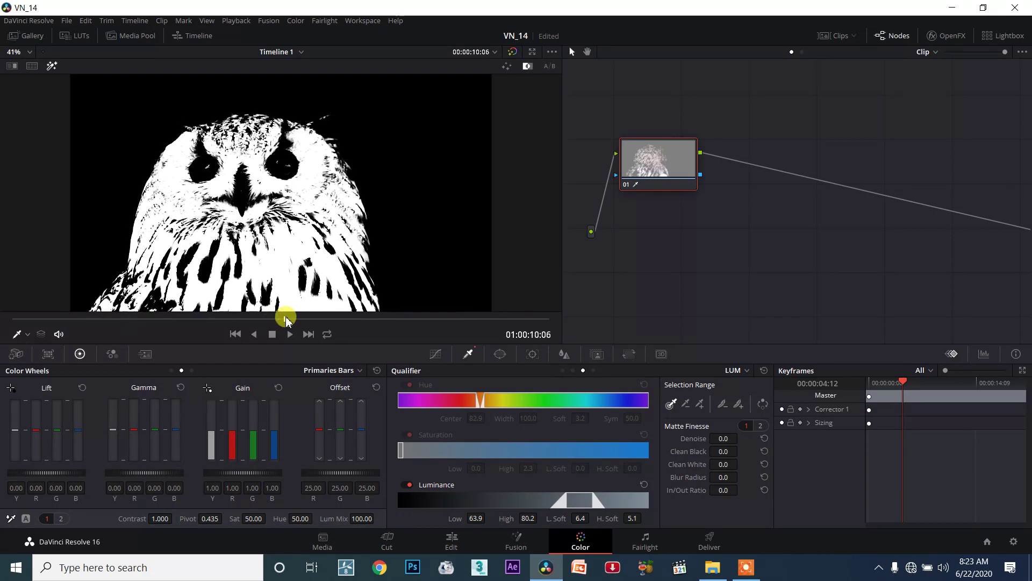
left_click_drag(47, 329, 126, 332)
left_click(52, 65)
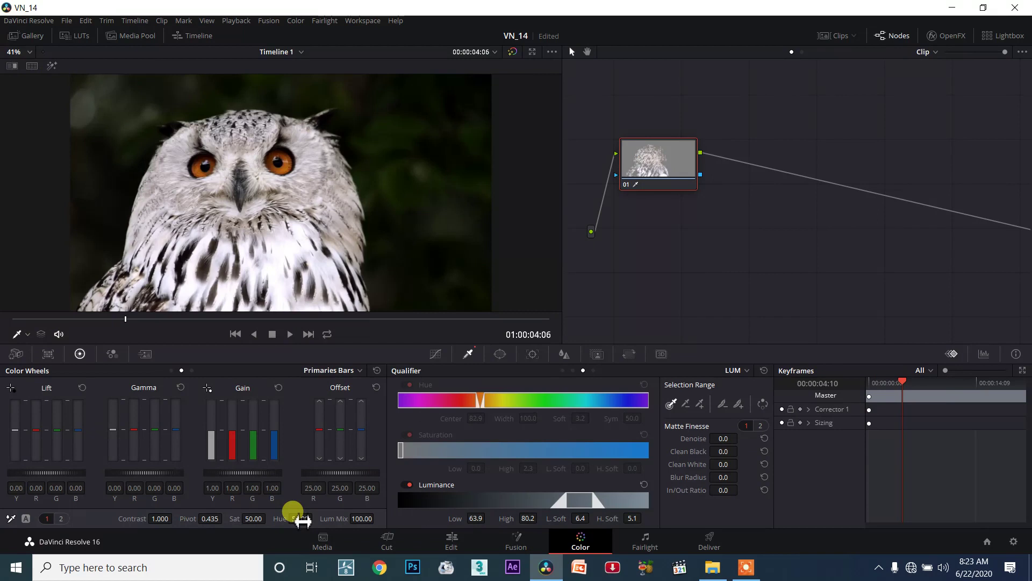
Step: Shift the hue of the keyed feathers, then reset the Hue value to its default
left_click_drag(298, 514, 316, 519)
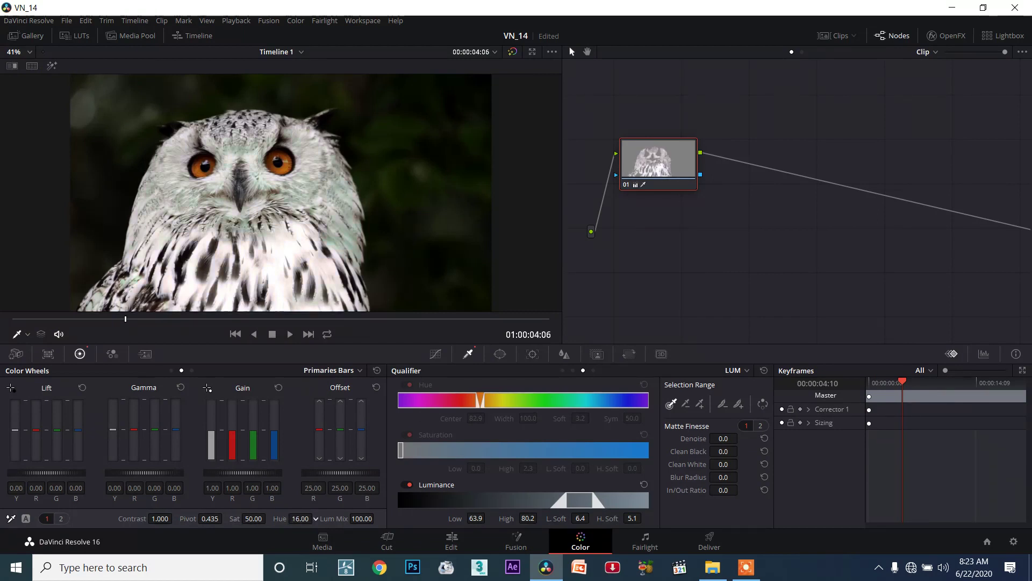
double_click(298, 518)
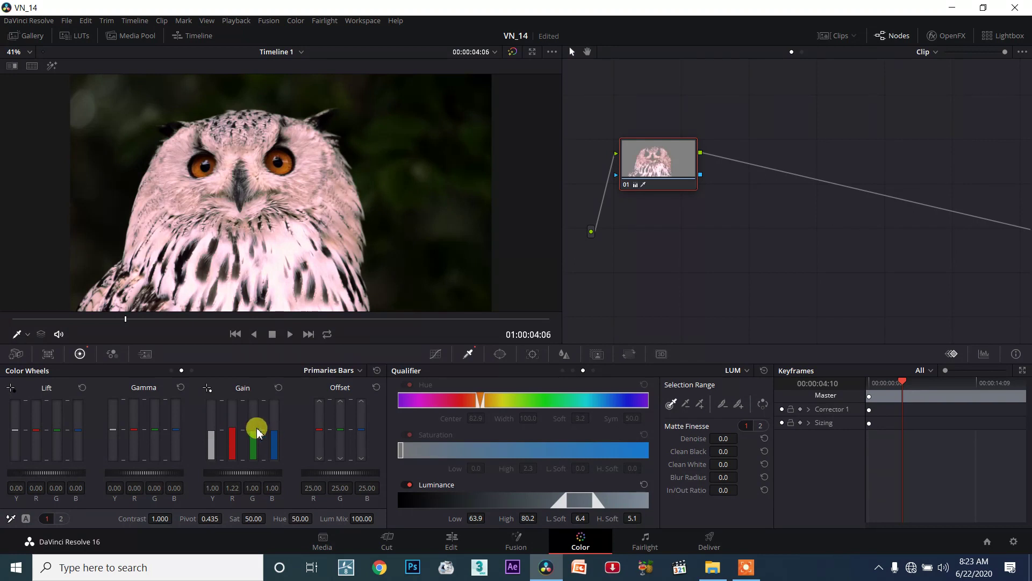
Step: Raise the feathers' gain to R 1.47, G 1.29, B 1.04 and play the clip to review
left_click_drag(235, 437, 234, 428)
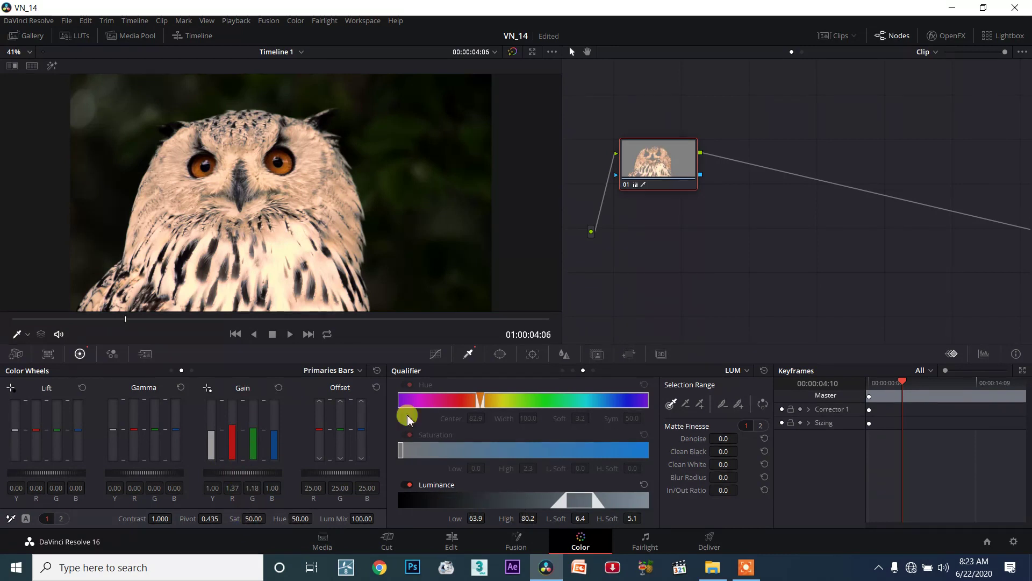
left_click(235, 333)
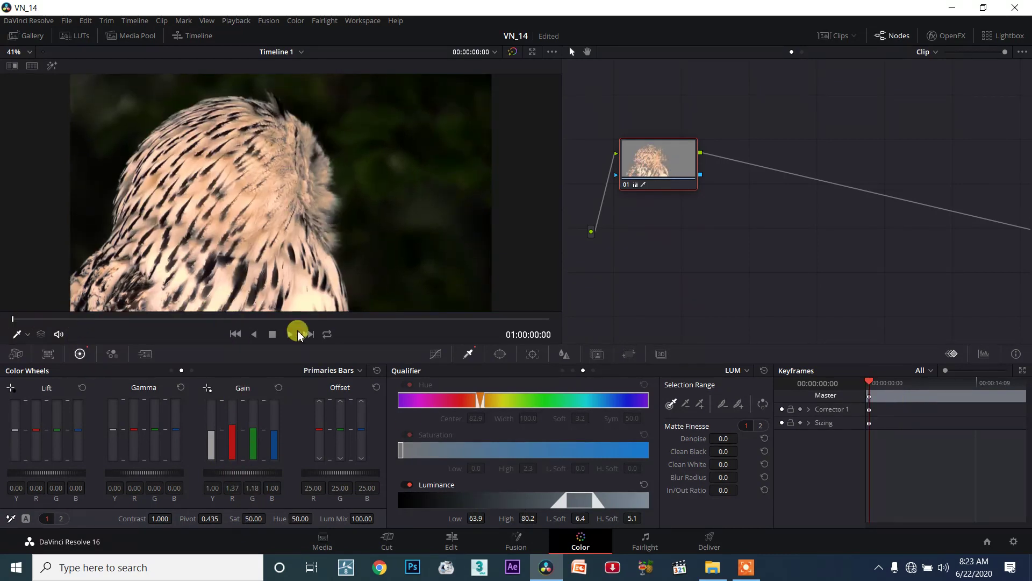
left_click(296, 334)
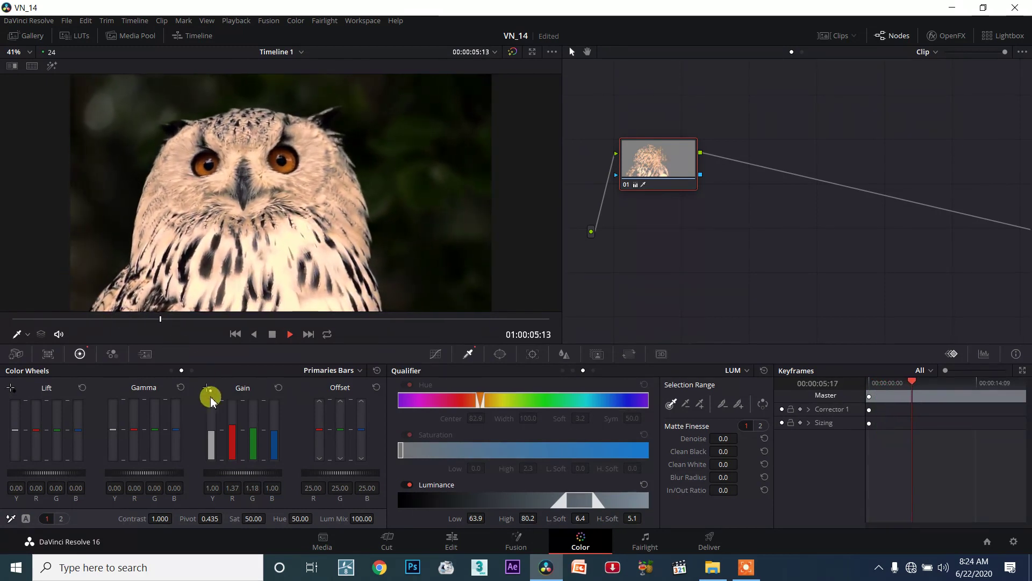
left_click(273, 334)
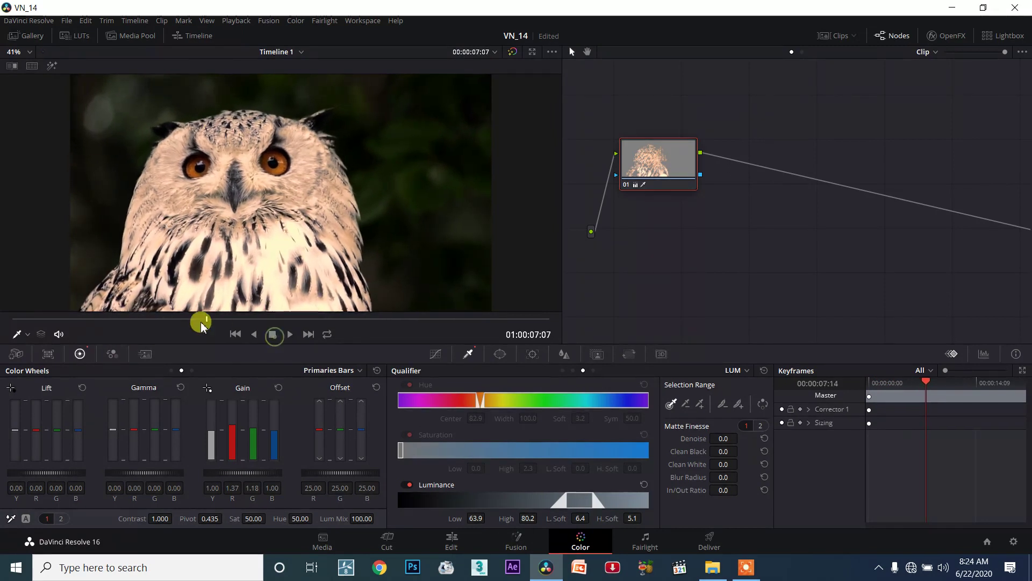
left_click_drag(119, 322, 6, 318)
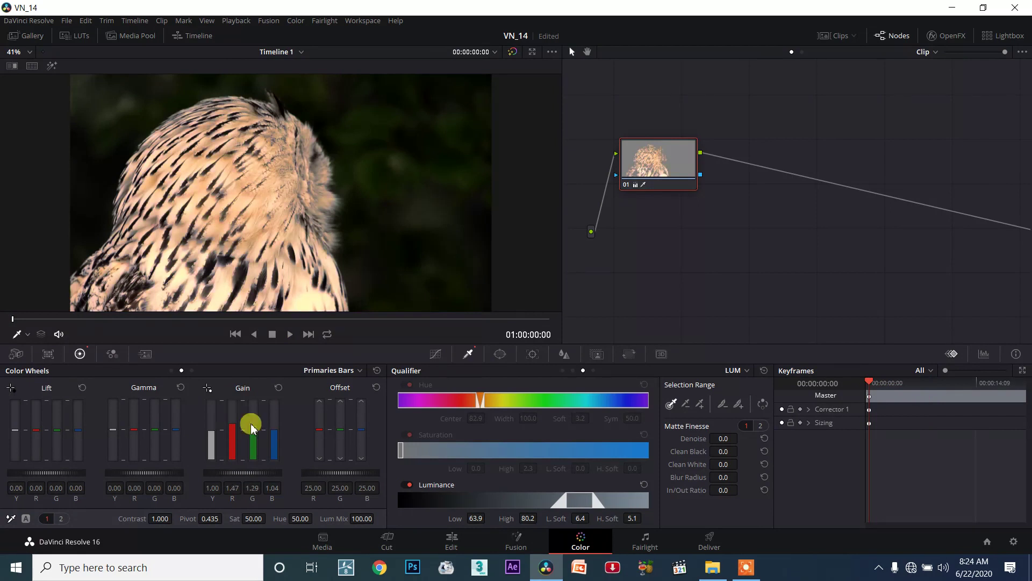
Step: Set lift -0.05, gamma -0.03, offset 25.60 and gain R 1.43/G 1.25/B 1.01, then preview
left_click_drag(61, 476, 58, 473)
left_click(349, 488)
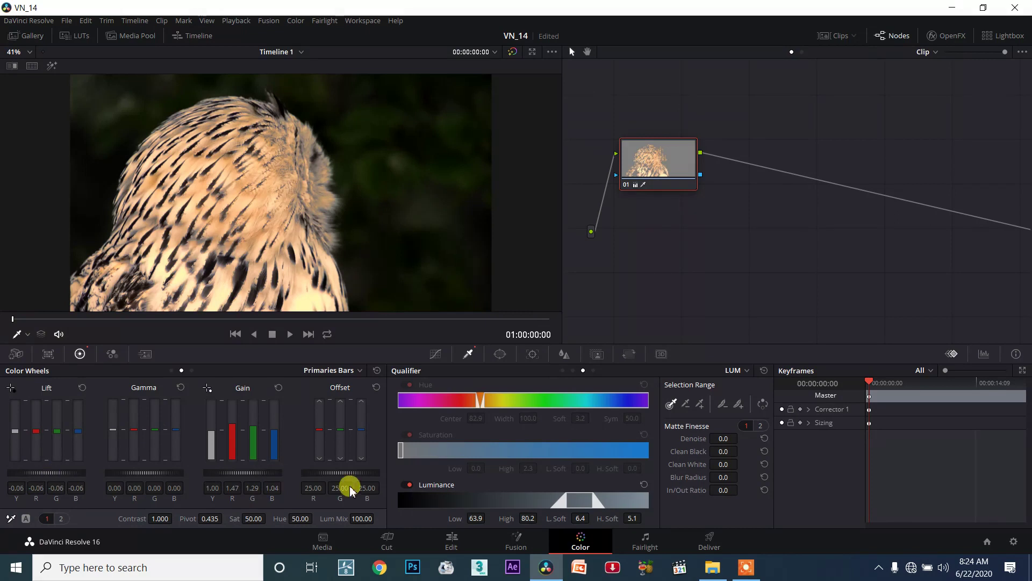
left_click_drag(339, 470, 345, 471)
left_click(252, 474)
left_click_drag(253, 473, 250, 473)
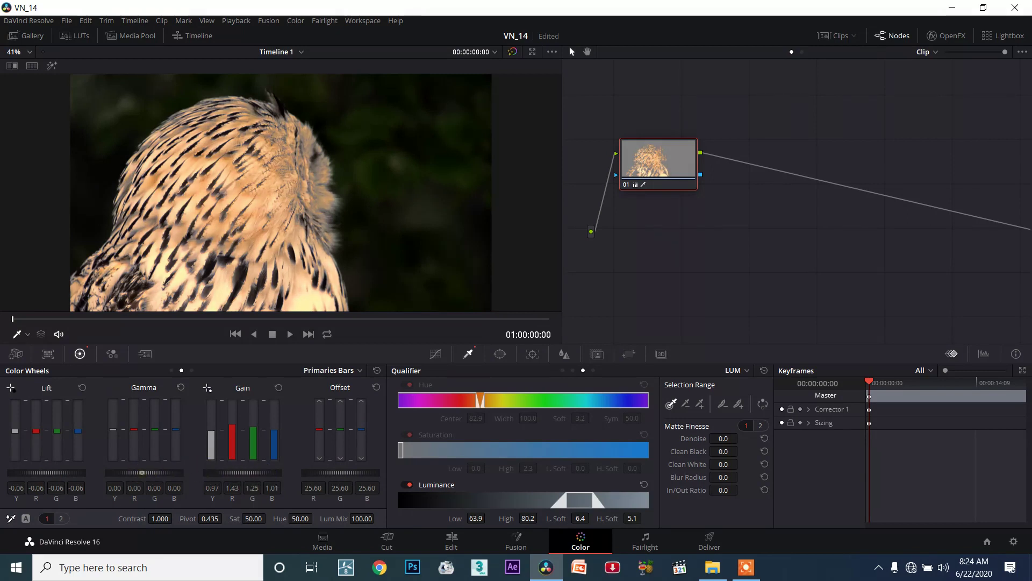
left_click(52, 472)
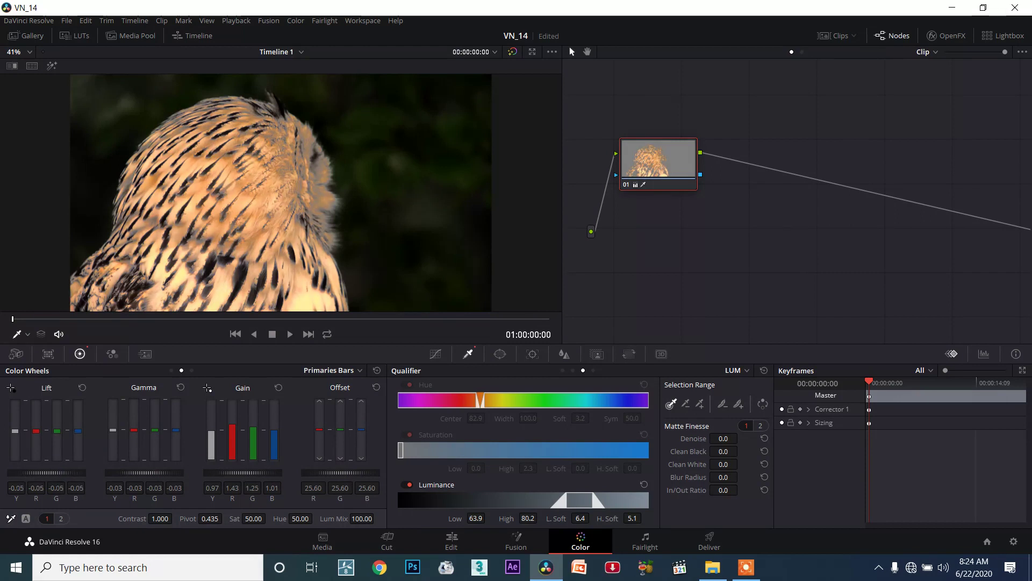
left_click(290, 335)
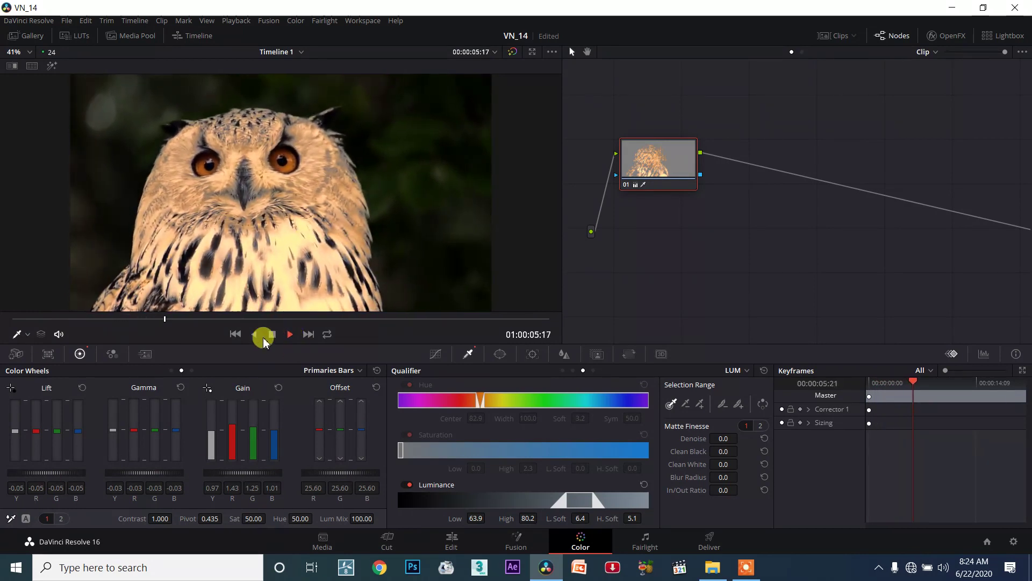
left_click(273, 333)
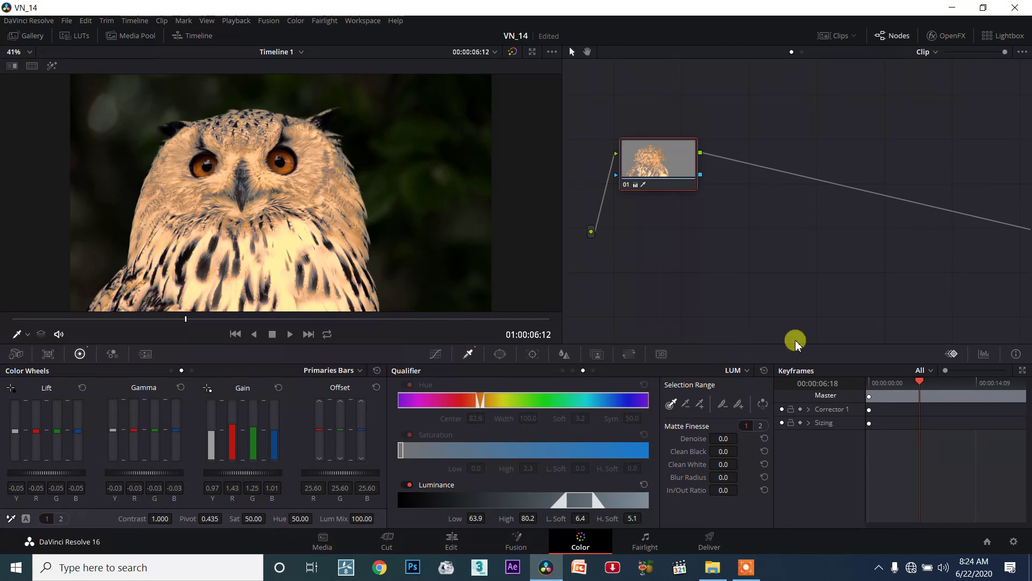
left_click(740, 372)
left_click(710, 419)
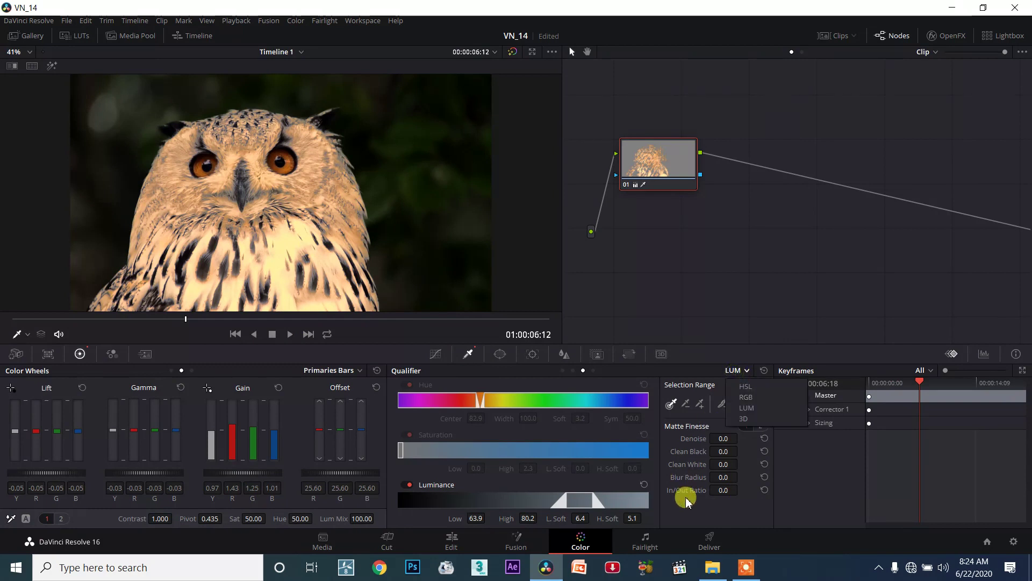